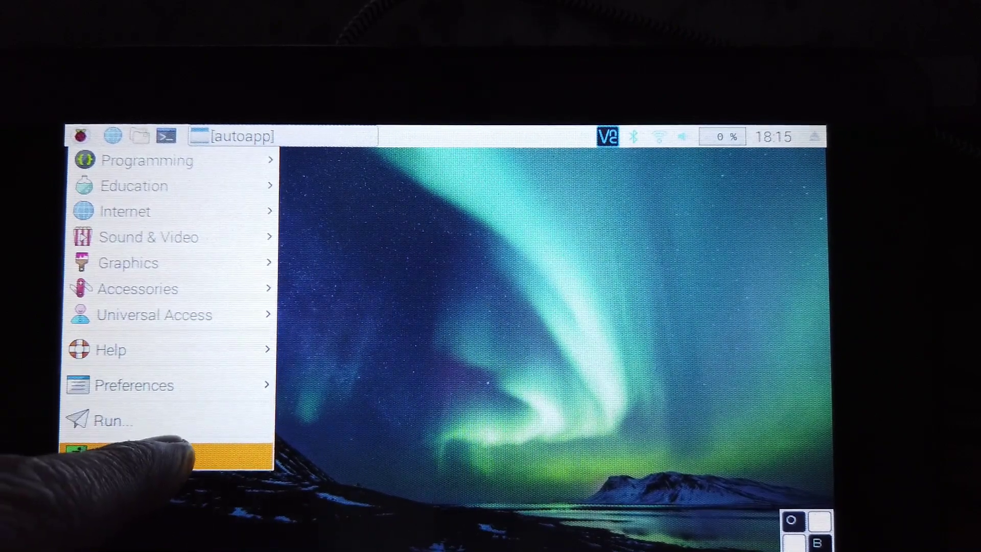
# Reboot the Raspberry Pi from the Shutdown options so OpenAuto Pro autostarts.
pyautogui.click(192, 456)
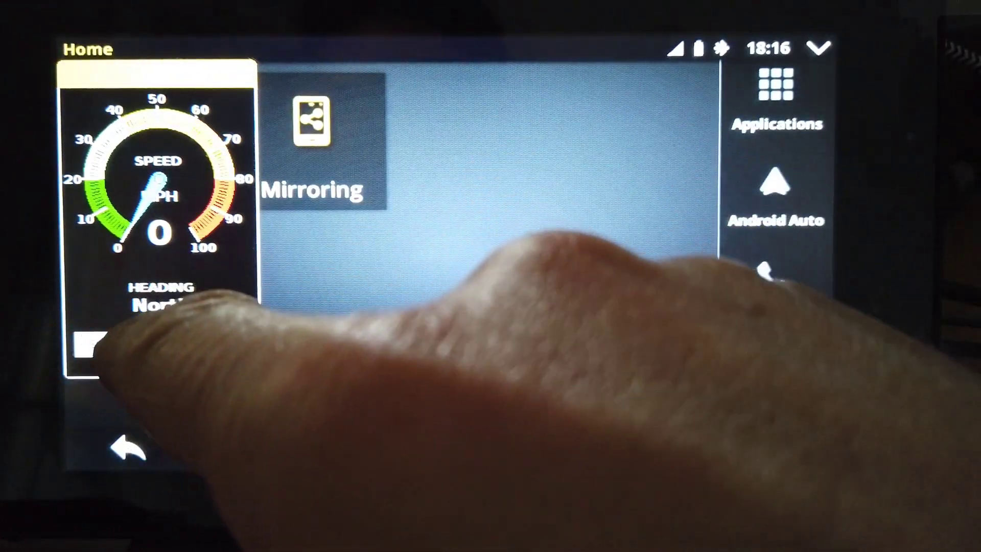
# Run the rear camera feed from the Speed widget with Start Cam, then Stop Cam.
pyautogui.click(118, 343)
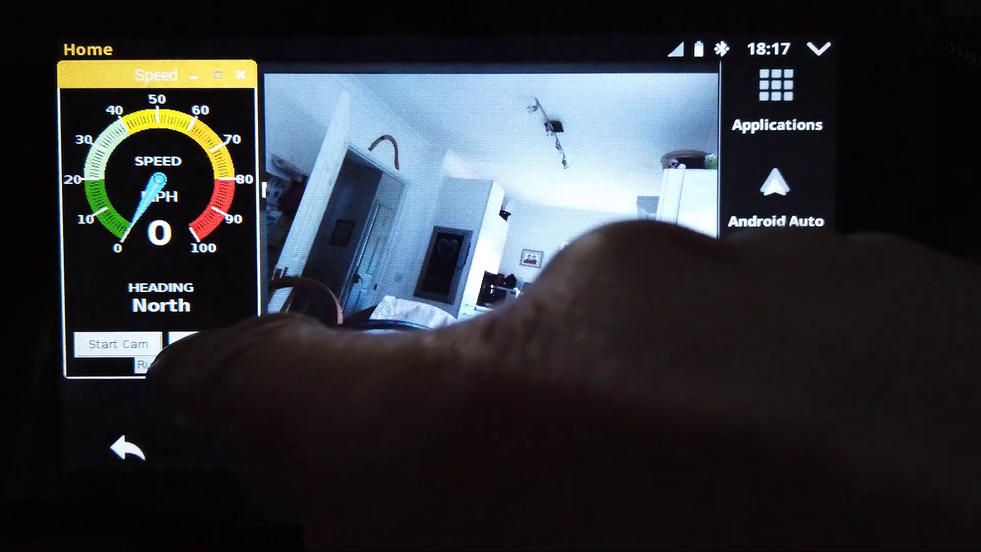
pyautogui.click(212, 344)
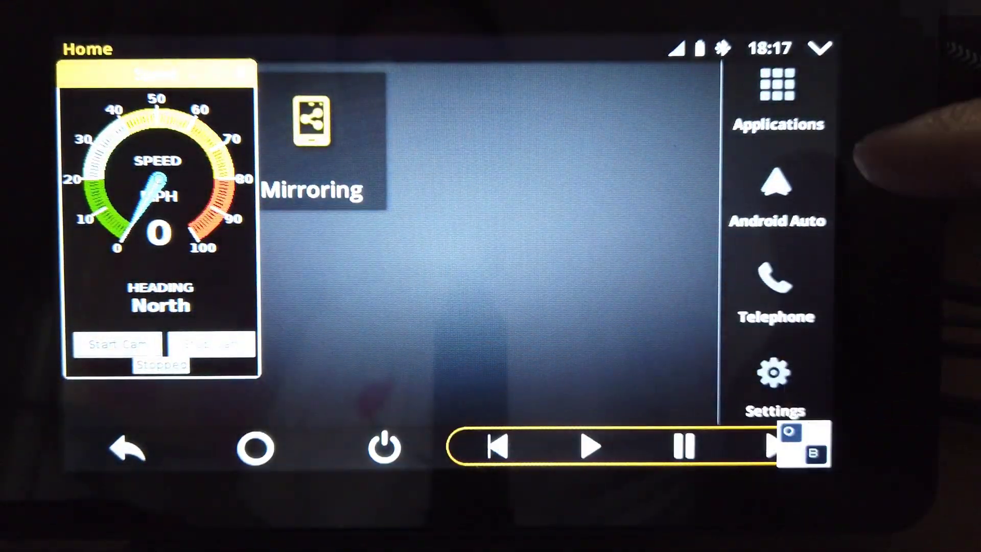
# Visit the Applications, Telephone and Settings screens, ending back on Applications.
pyautogui.click(776, 96)
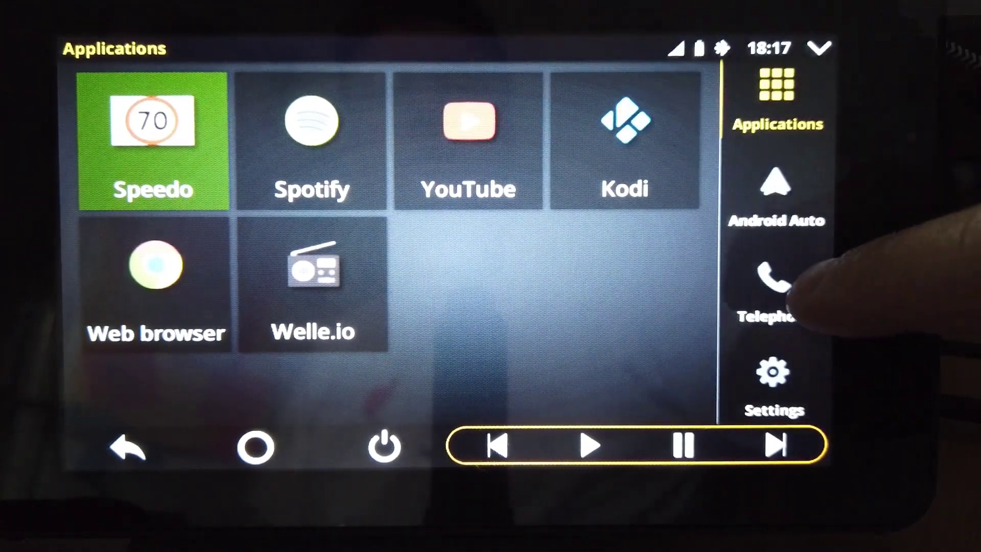
pyautogui.click(775, 288)
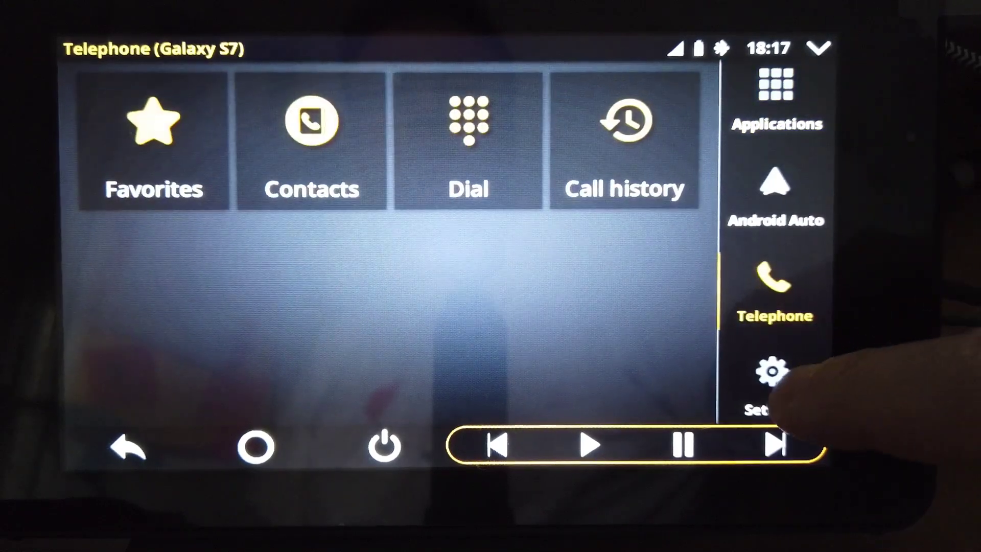
pyautogui.click(774, 383)
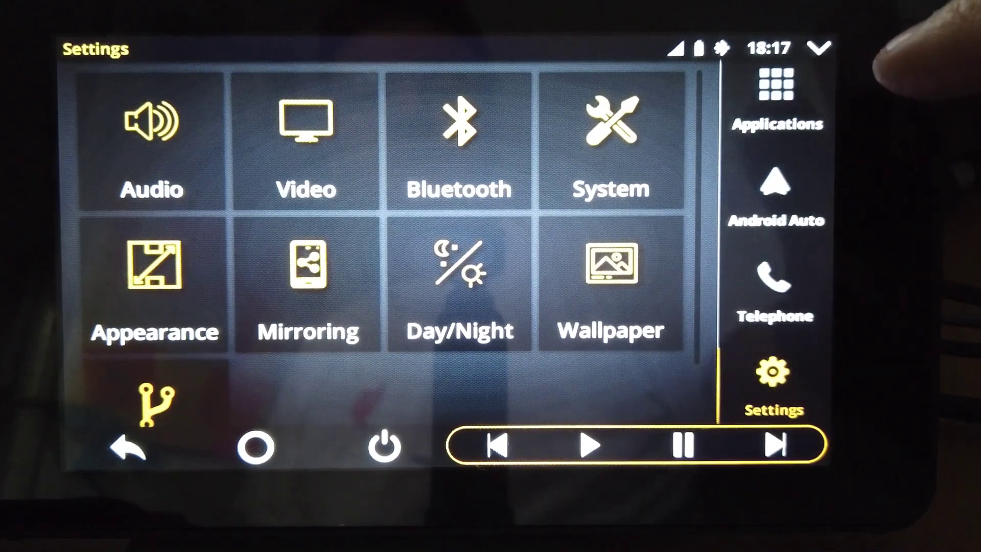
pyautogui.click(776, 89)
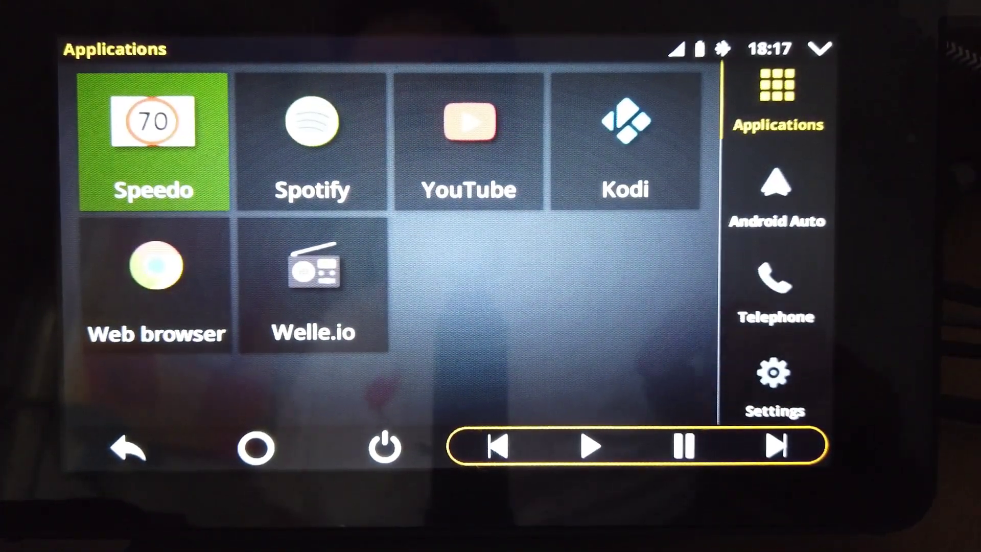
# Return to the system and back, then launch the Speedo tile from Applications.
pyautogui.click(385, 447)
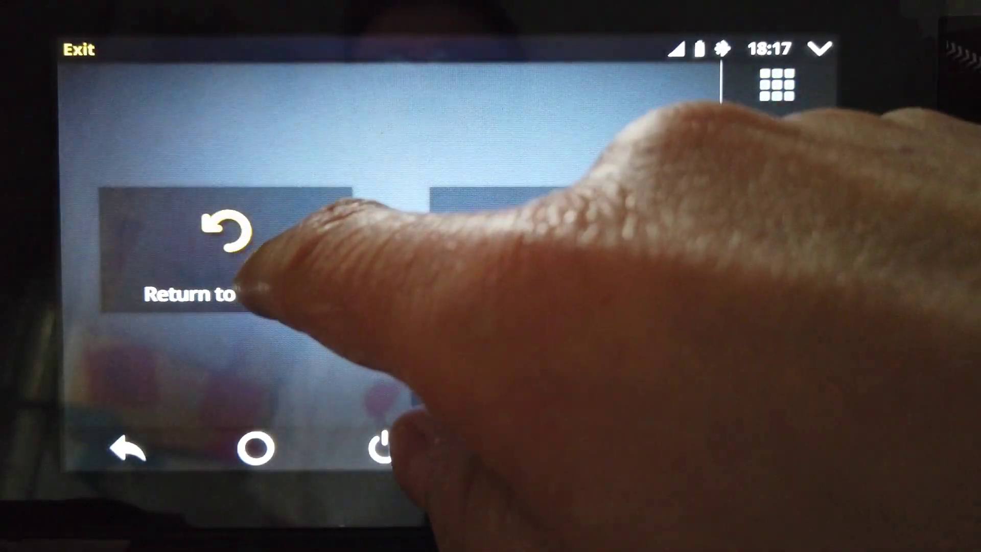
pyautogui.click(231, 283)
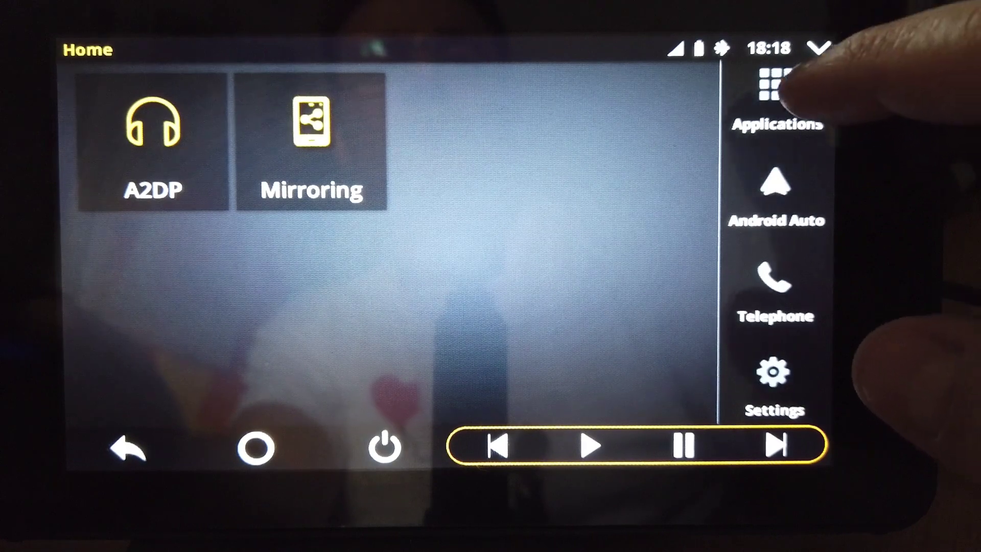
pyautogui.click(776, 84)
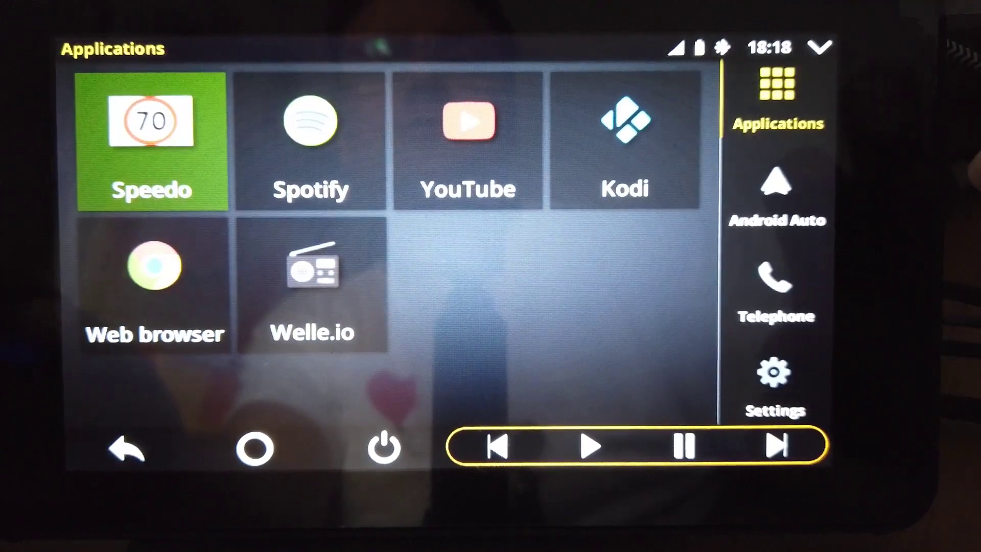
pyautogui.click(108, 154)
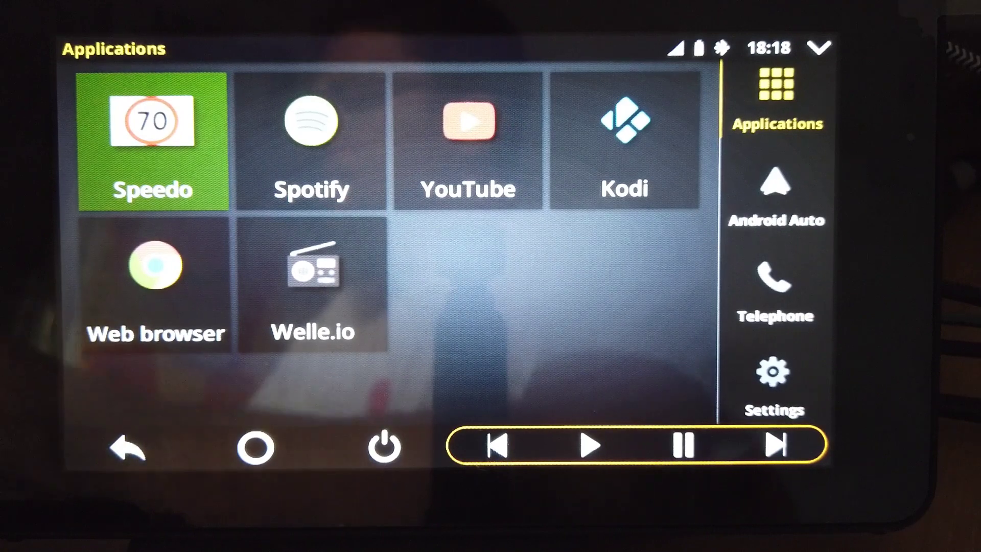
pyautogui.press('Return')
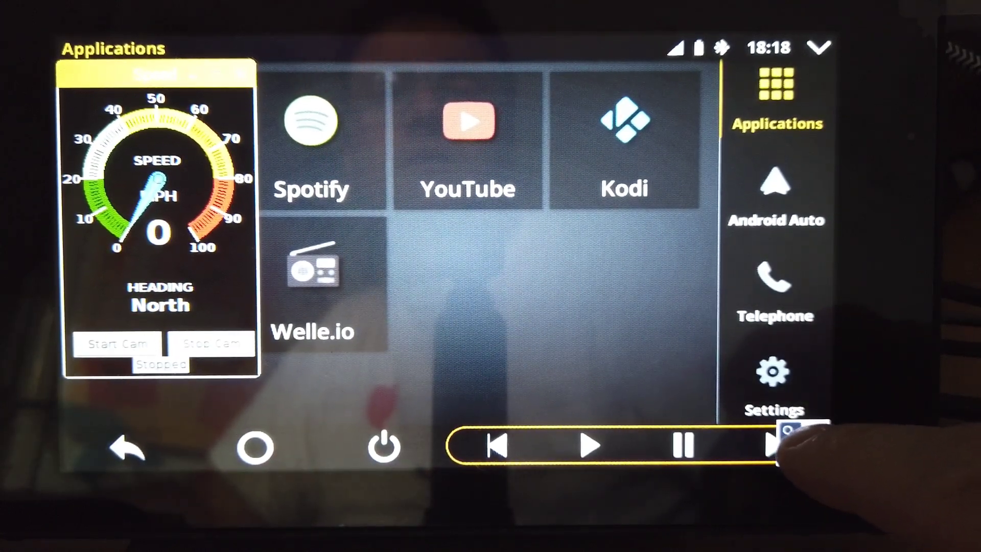
# Toggle the on-screen keyboard, then exit OpenAuto Pro via Return to system.
pyautogui.click(775, 449)
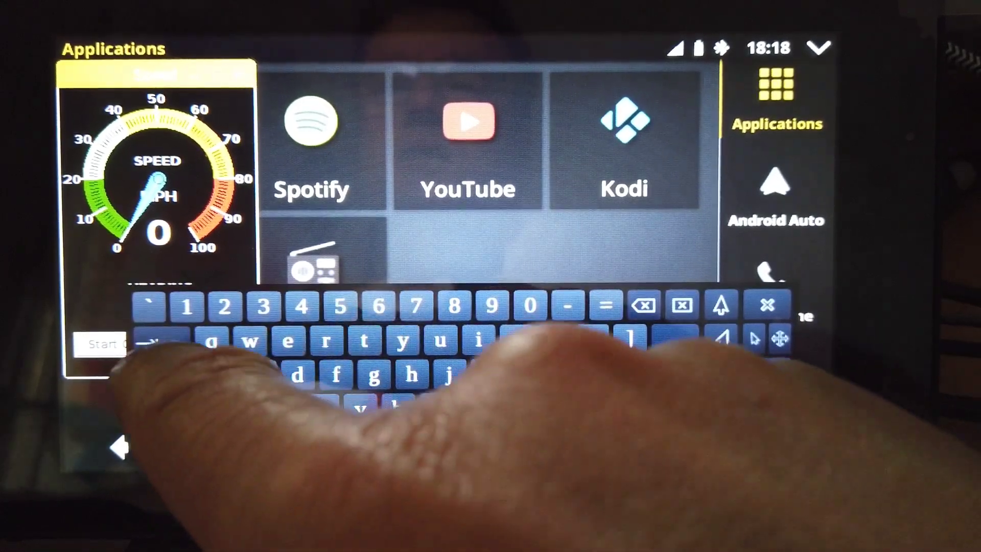
pyautogui.click(92, 349)
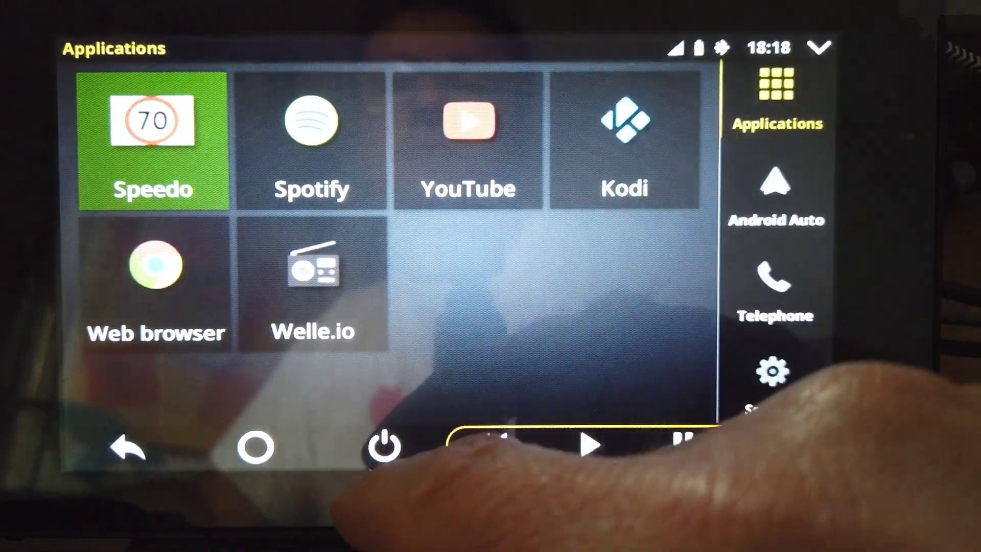
pyautogui.click(383, 447)
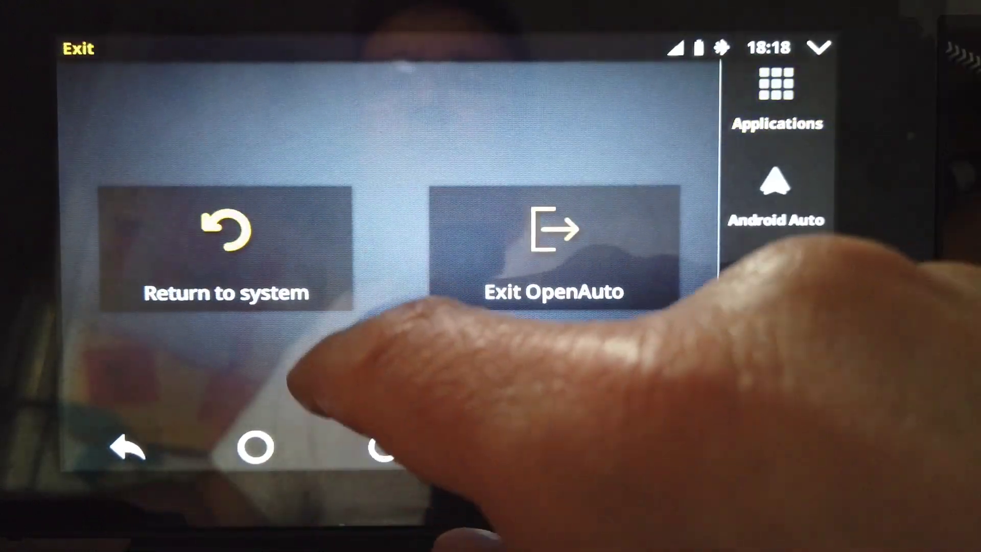
pyautogui.click(273, 222)
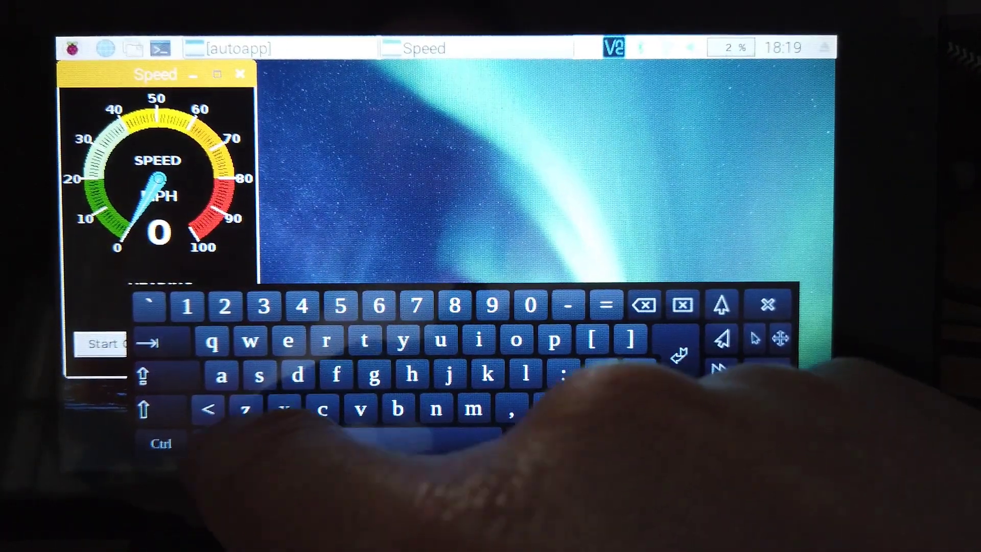
# Alt-Tab back to OpenAuto Pro, visit Settings and Applications, and bring up the power menu.
pyautogui.hotkey('alt', 'Tab')
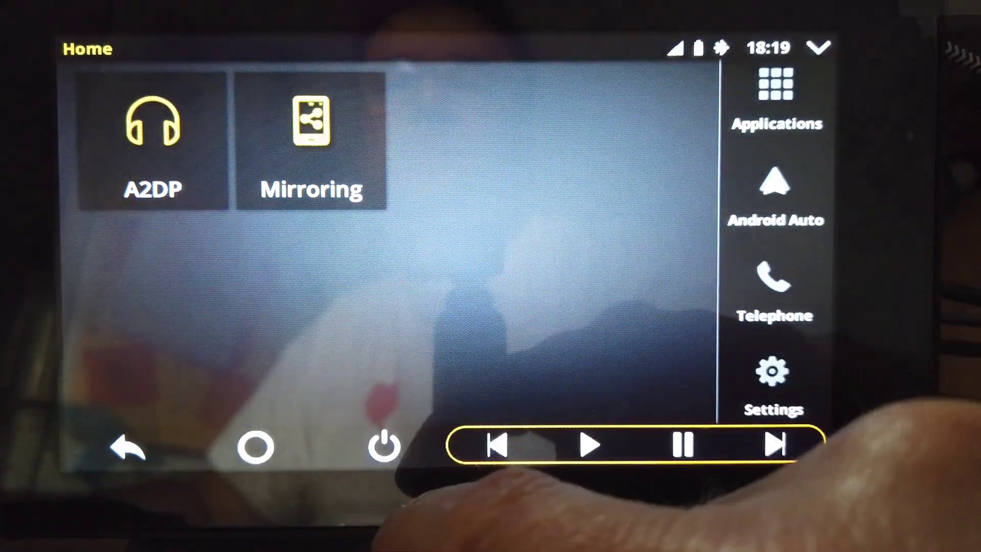
pyautogui.click(773, 384)
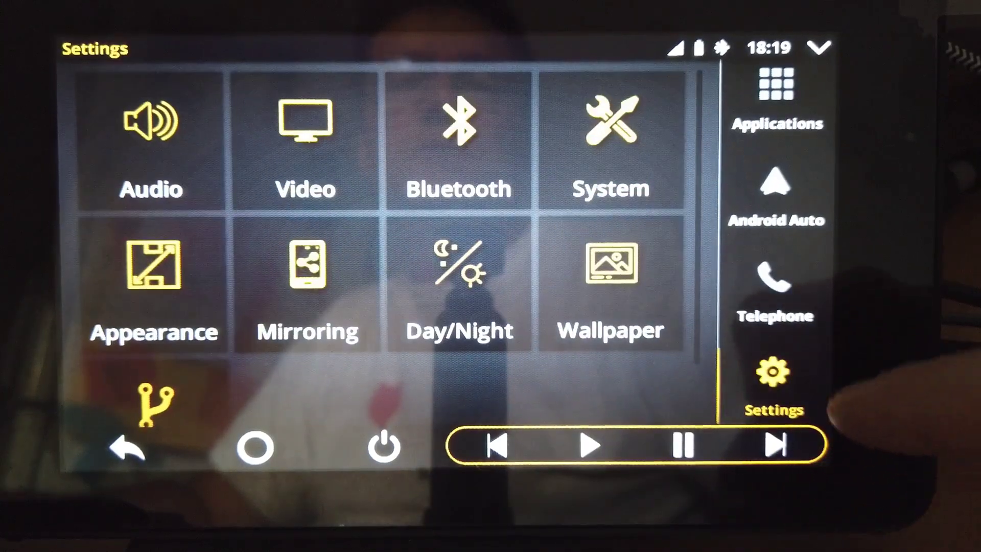
pyautogui.click(776, 99)
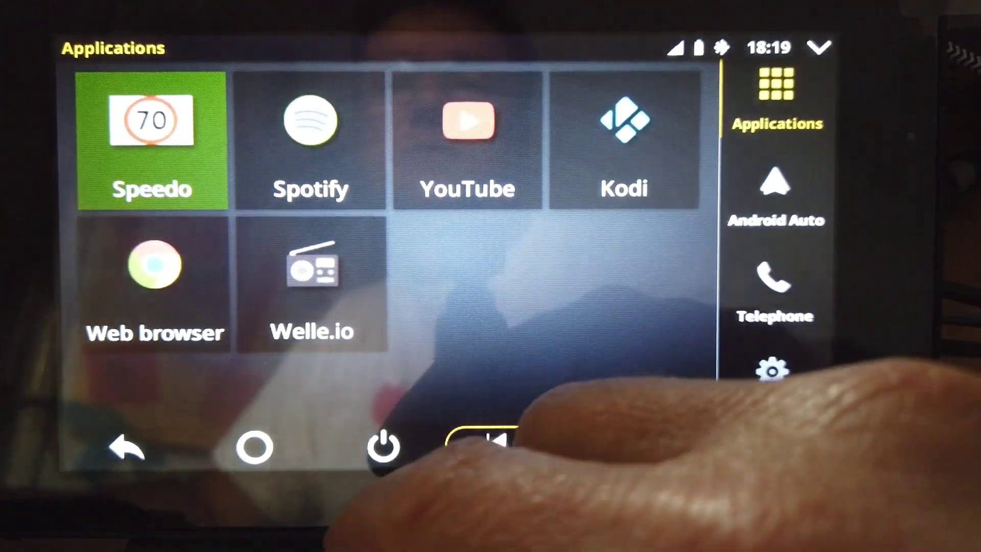
pyautogui.click(384, 446)
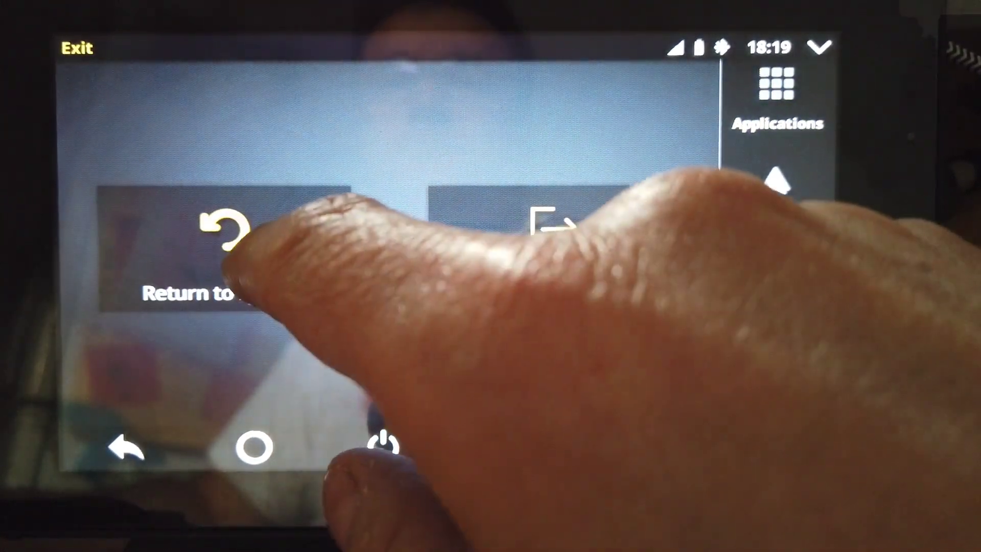
# Return to the desktop, hide the keyboard, run and stop the camera preview, and close Speed.
pyautogui.click(230, 230)
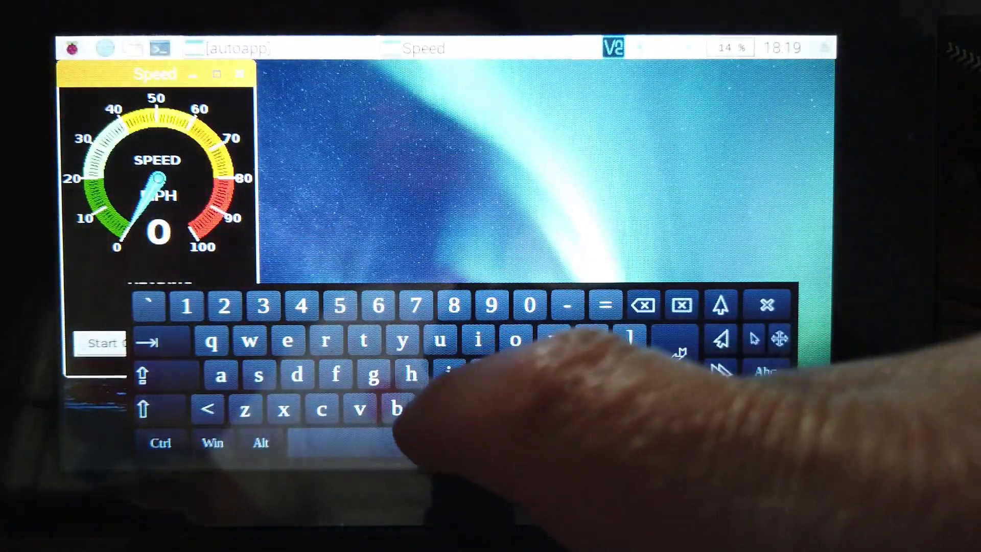
pyautogui.click(767, 305)
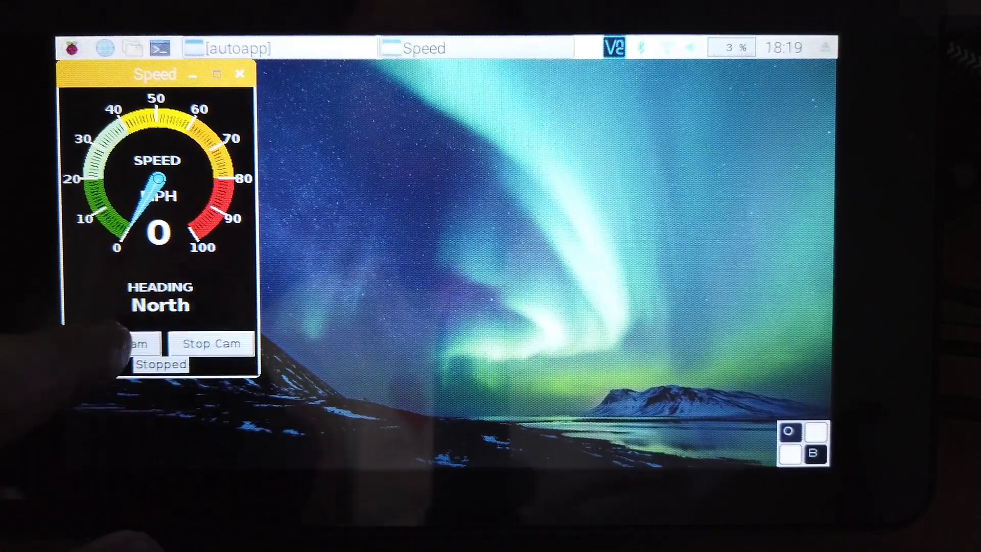
pyautogui.click(119, 343)
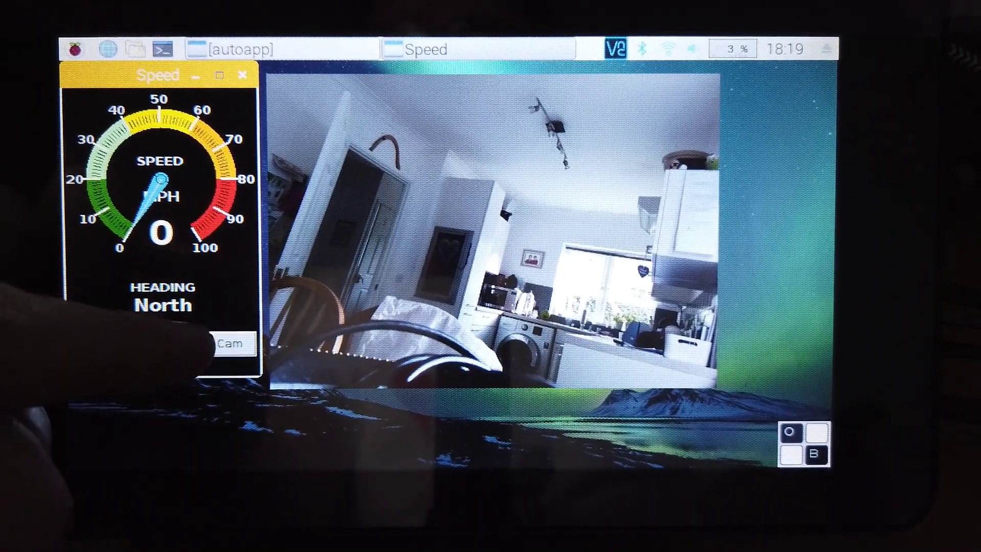
pyautogui.click(211, 345)
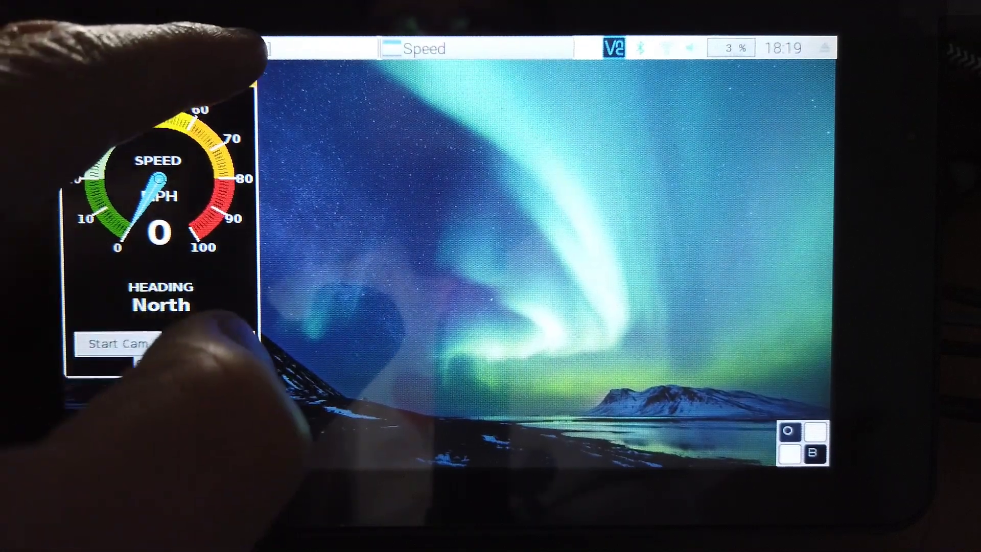
pyautogui.click(249, 81)
# Bring up the main menu's shutdown options, then start the rear camera live feed.
pyautogui.click(73, 49)
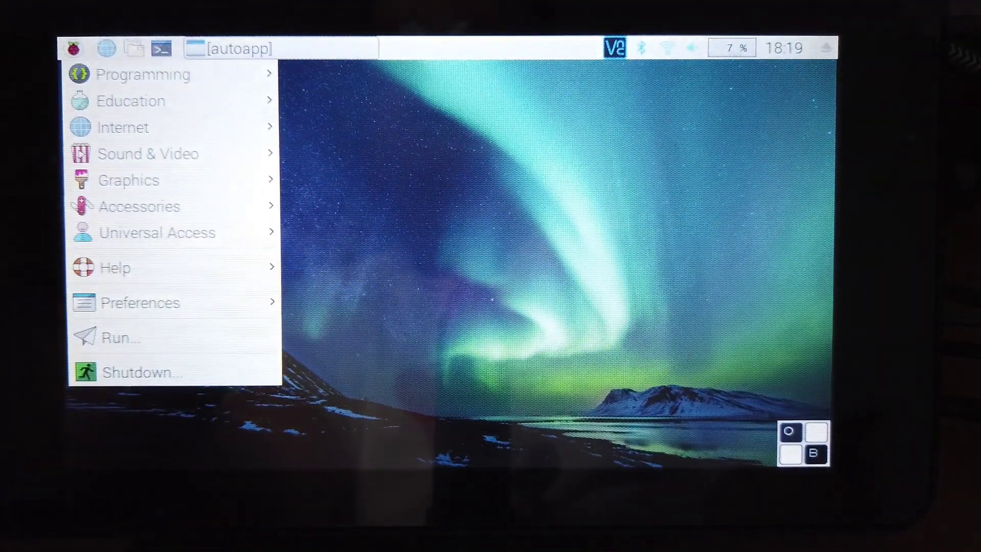
pyautogui.click(140, 372)
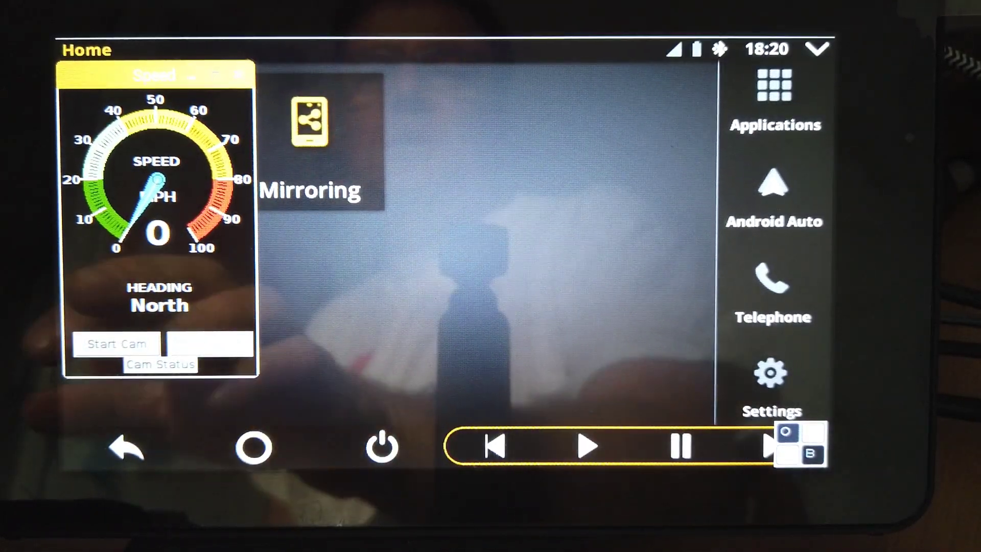
pyautogui.click(117, 343)
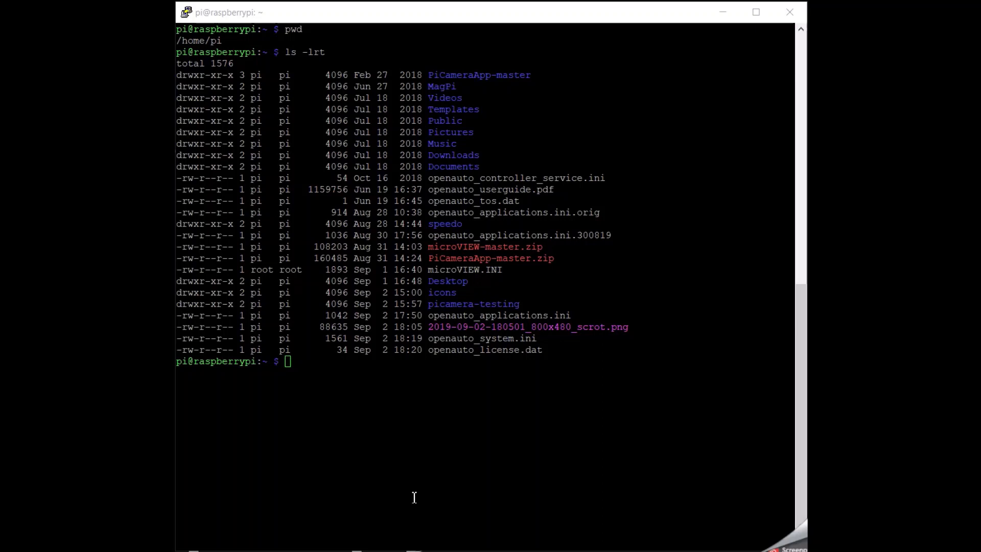
# Copy the /home/pi path and the openauto_applications.ini file name from the listing.
pyautogui.doubleClick(209, 43)
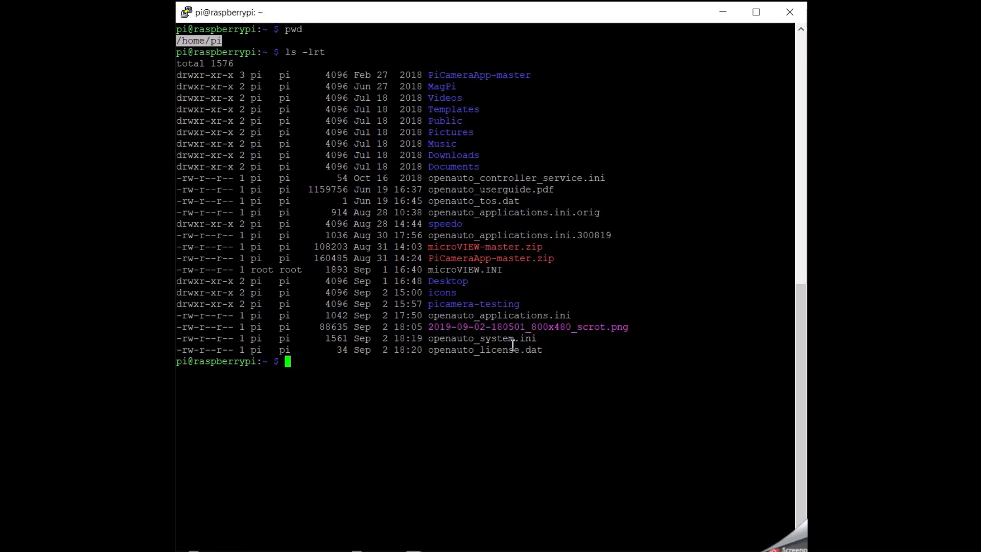
pyautogui.doubleClick(512, 318)
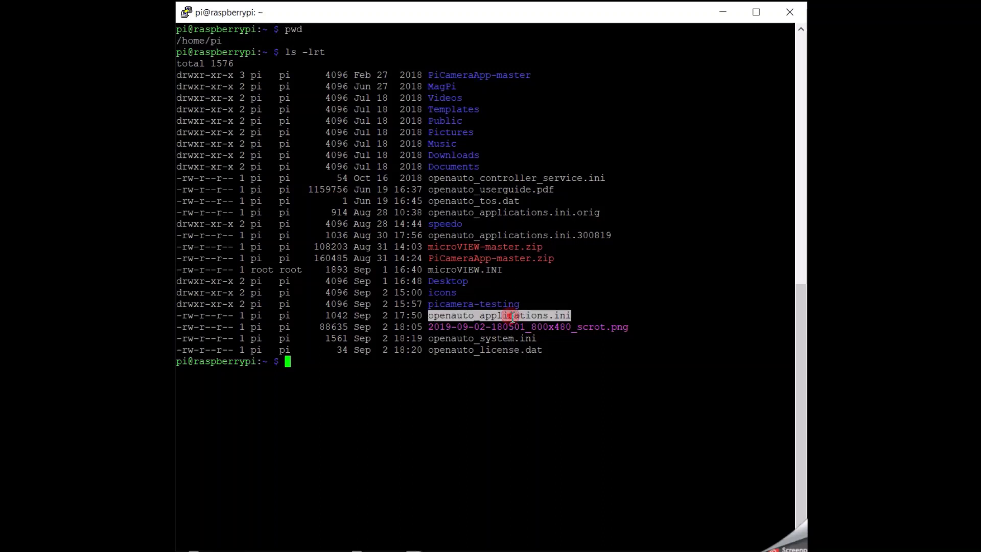
pyautogui.write('view')
# Open openauto_applications.ini read-only with view and mark the Speedo Application_0 entry.
pyautogui.rightClick(608, 317)
pyautogui.press('Return')
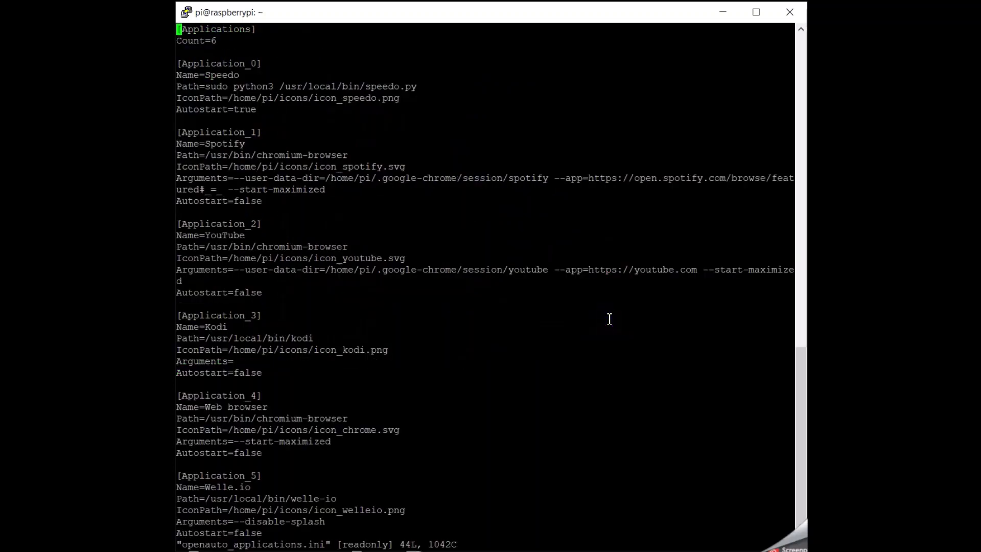
pyautogui.press('Down')
pyautogui.press('Down')
pyautogui.moveTo(276, 110); pyautogui.dragTo(182, 64)
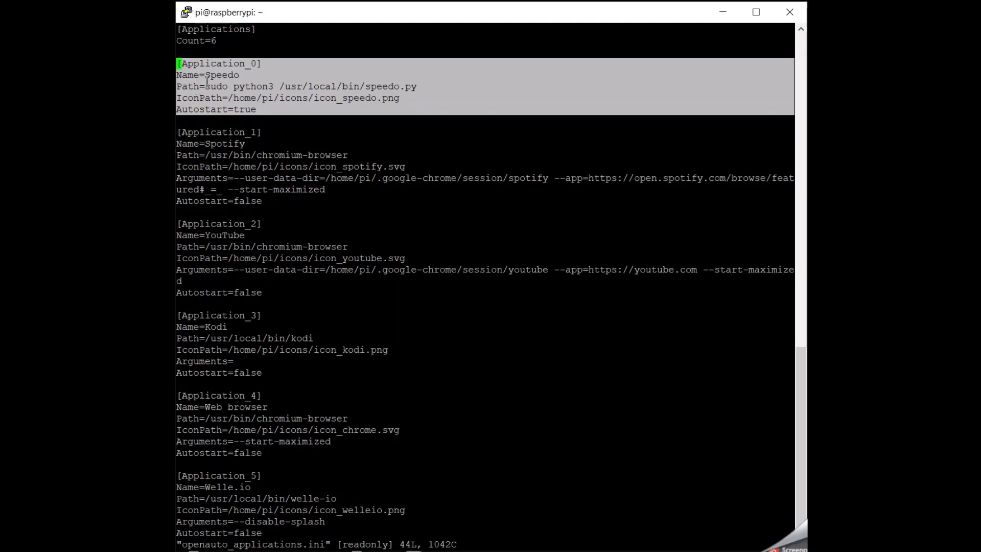
# Highlight the entry's sudo python3, /usr/local/bin/speedo.py, IconPath and Autostart settings.
pyautogui.click(207, 89)
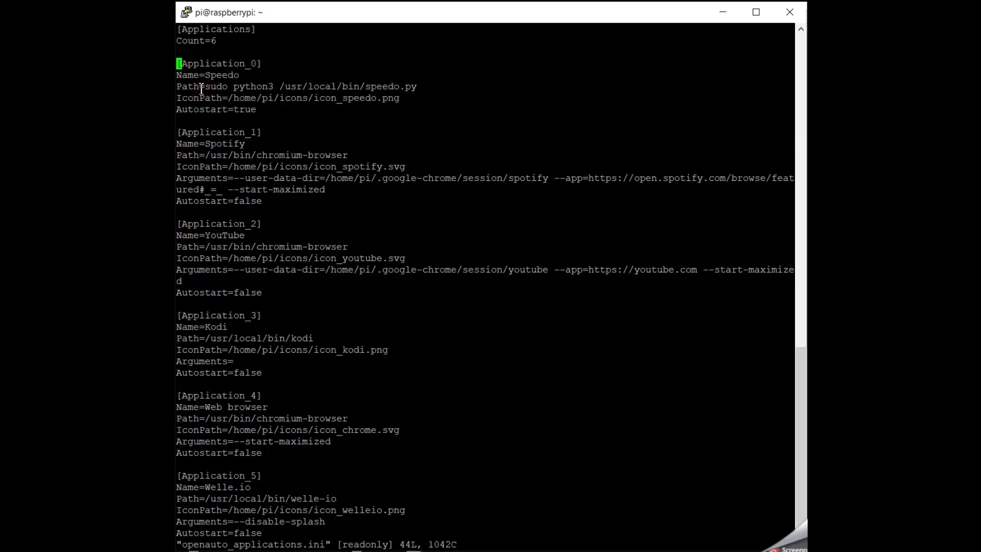
pyautogui.moveTo(206, 89); pyautogui.dragTo(274, 87)
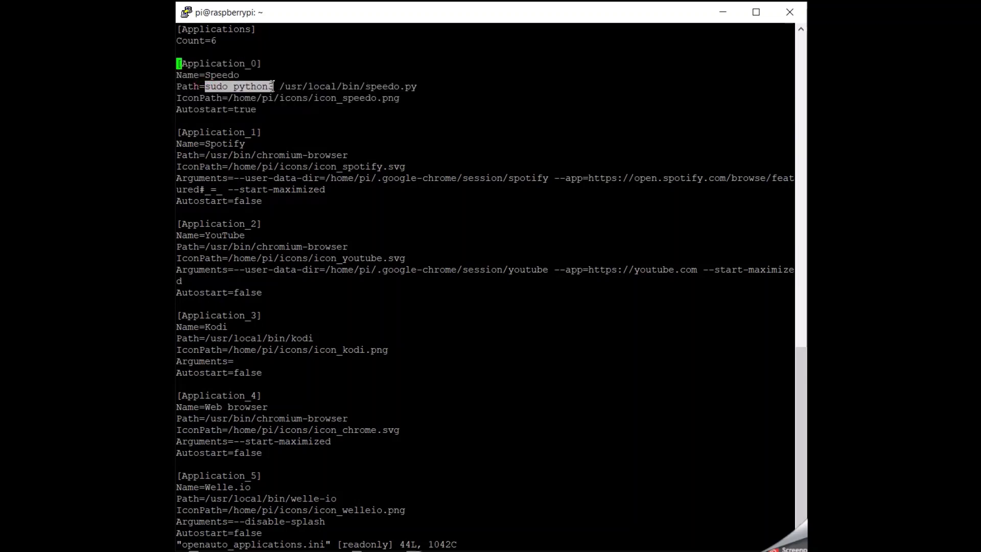
pyautogui.doubleClick(334, 86)
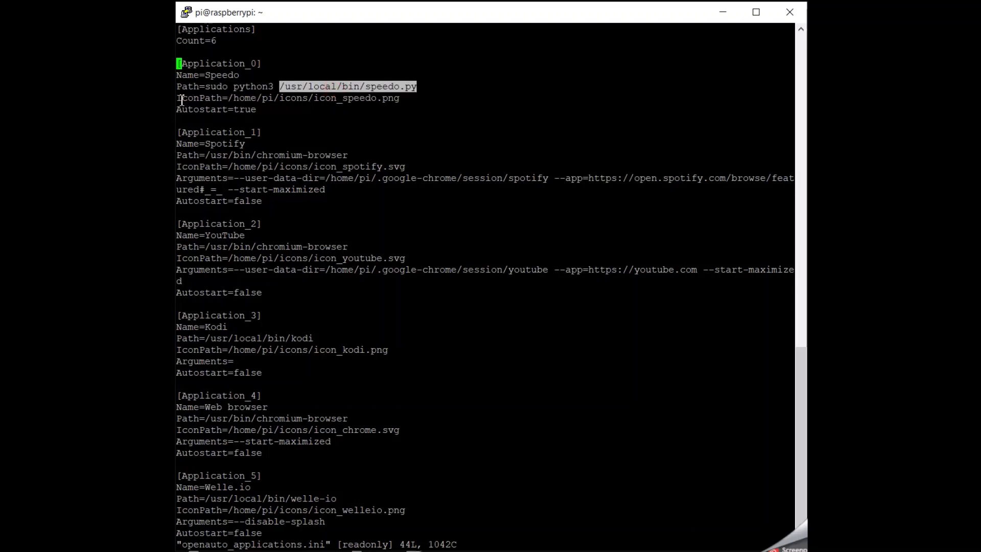
pyautogui.moveTo(181, 98); pyautogui.dragTo(406, 98)
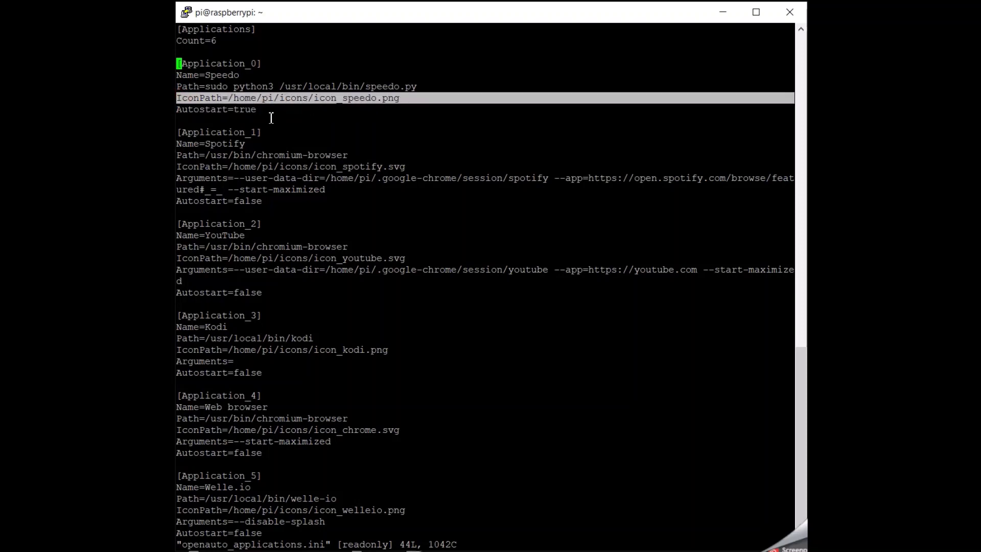
pyautogui.doubleClick(219, 110)
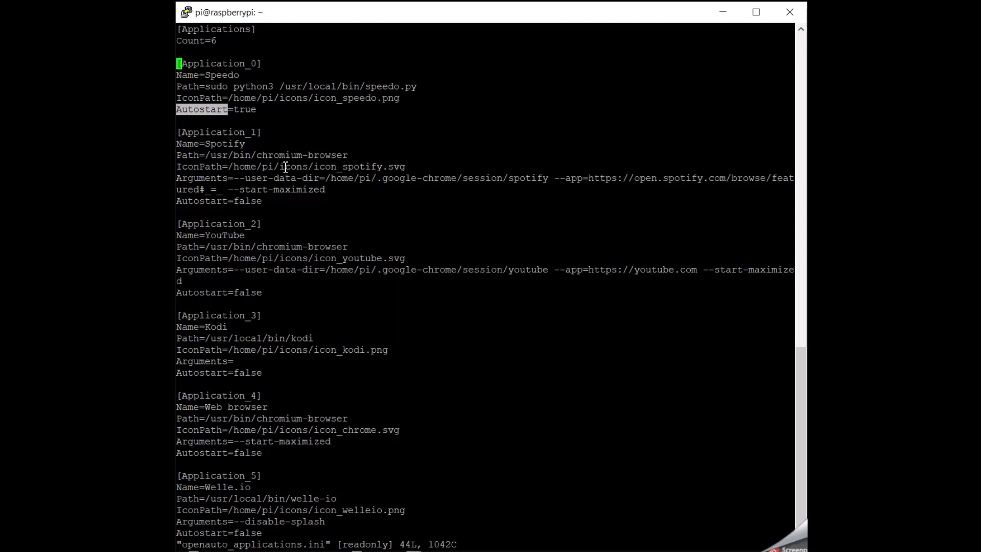
# Quit vi with :q and erase the half-typed command at the shell.
pyautogui.press("'")
pyautogui.press('a')
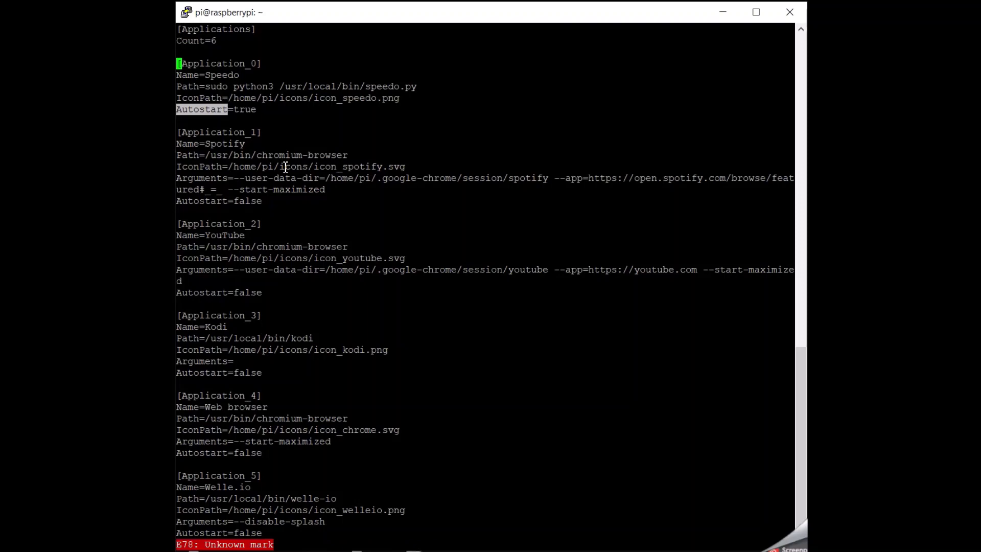
pyautogui.scroll(10, 299, 157)
pyautogui.scroll(-10, 317, 146)
pyautogui.hotkey('shift', 'q')
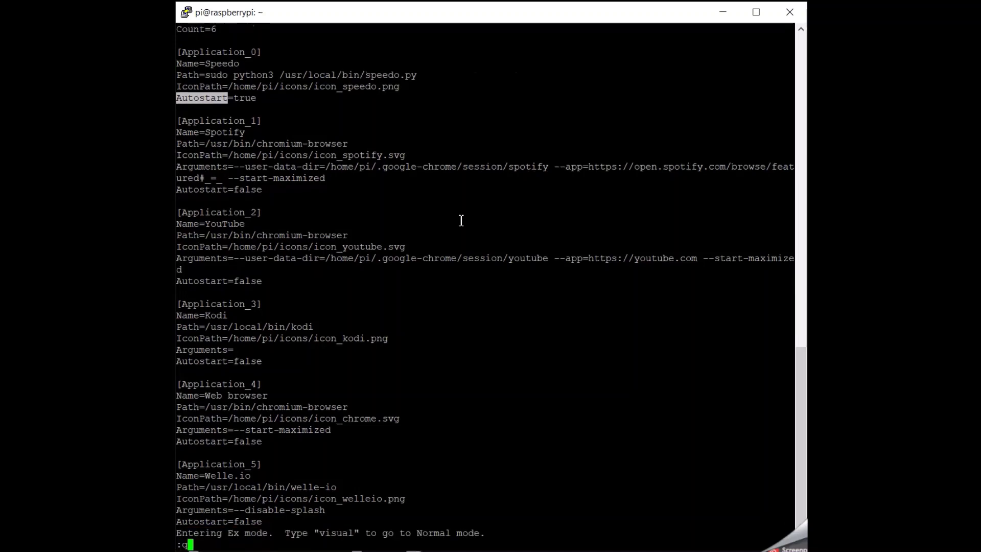
pyautogui.write('q')
pyautogui.press('Return')
pyautogui.write('head')
pyautogui.press('BackSpace')
pyautogui.press('BackSpace')
pyautogui.press('BackSpace')
pyautogui.press('BackSpace')
pyautogui.write('cd /usr/local/')
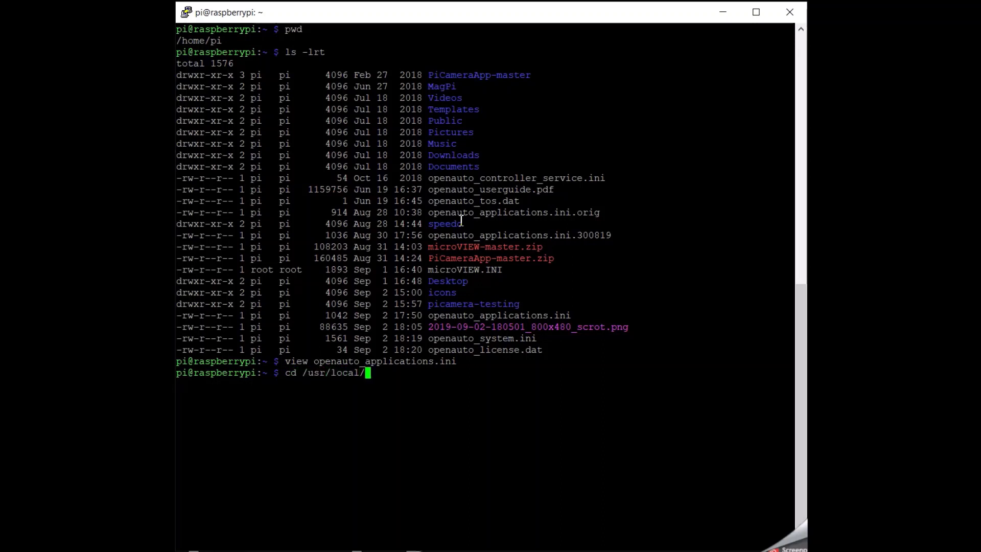
pyautogui.write('bin')
# Change to /usr/local/bin, clear the screen, and list its files with ls -lrt.
pyautogui.press('Return')
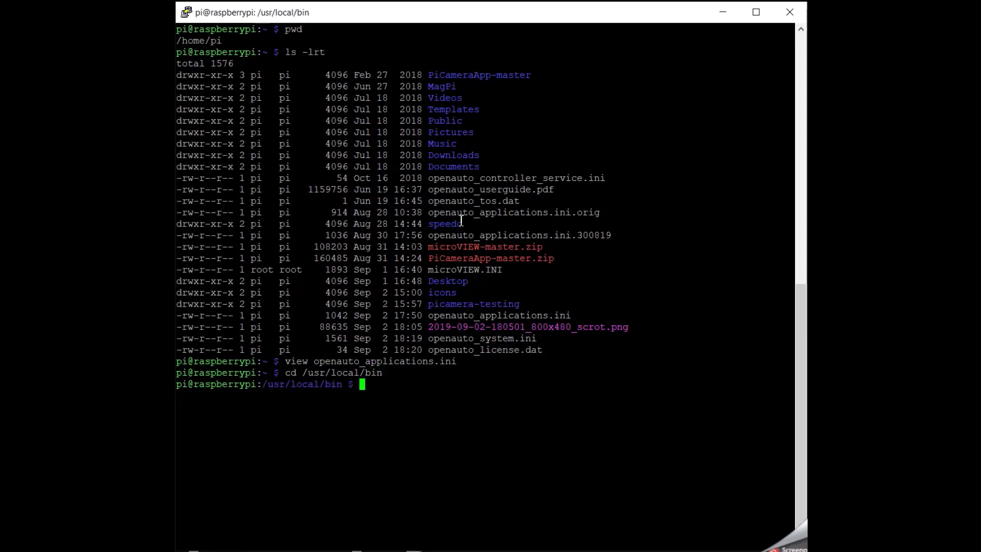
pyautogui.write('clear')
pyautogui.press('Return')
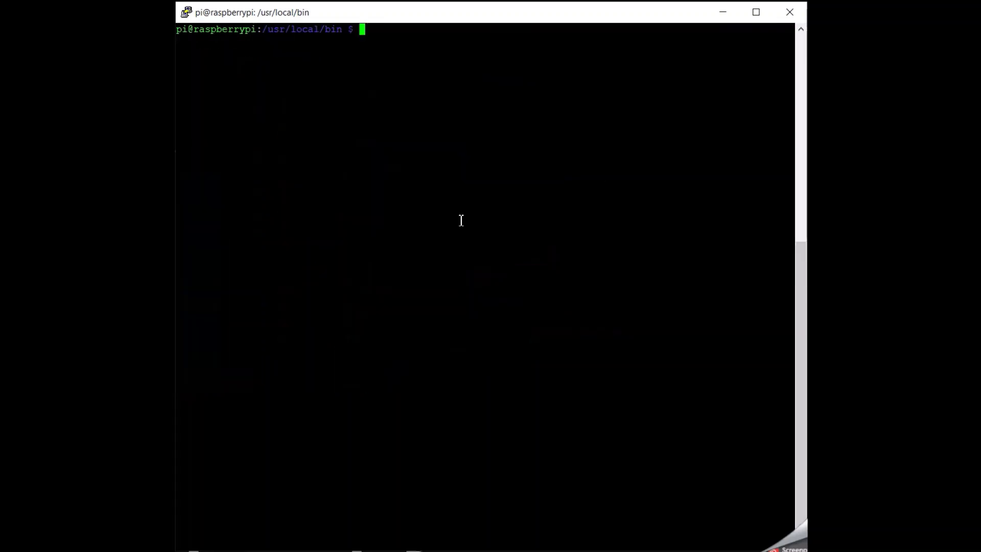
pyautogui.write('ls -lrt')
pyautogui.press('Return')
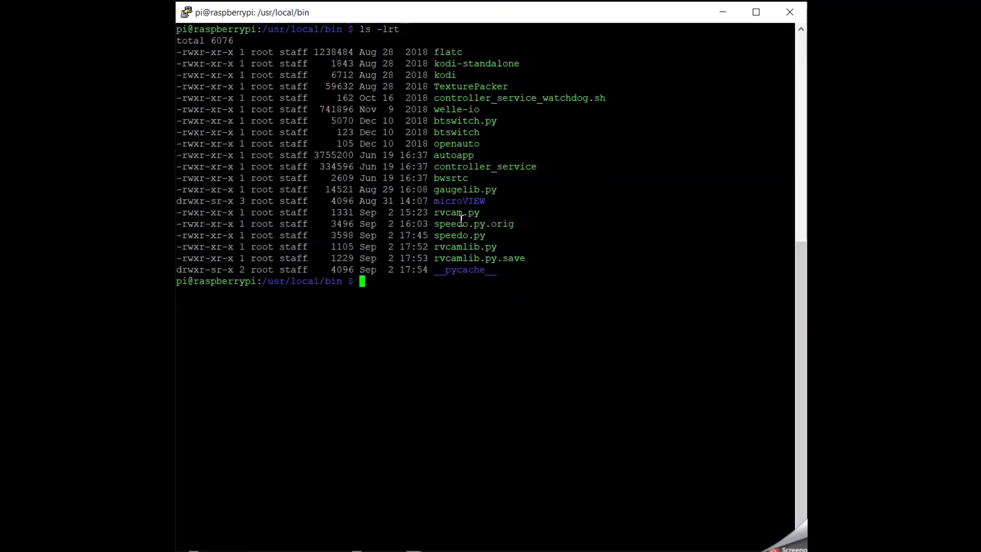
# Highlight welle-io, another program, rvcam.py, rvcamlib.py and speedo.py in the listing.
pyautogui.doubleClick(453, 109)
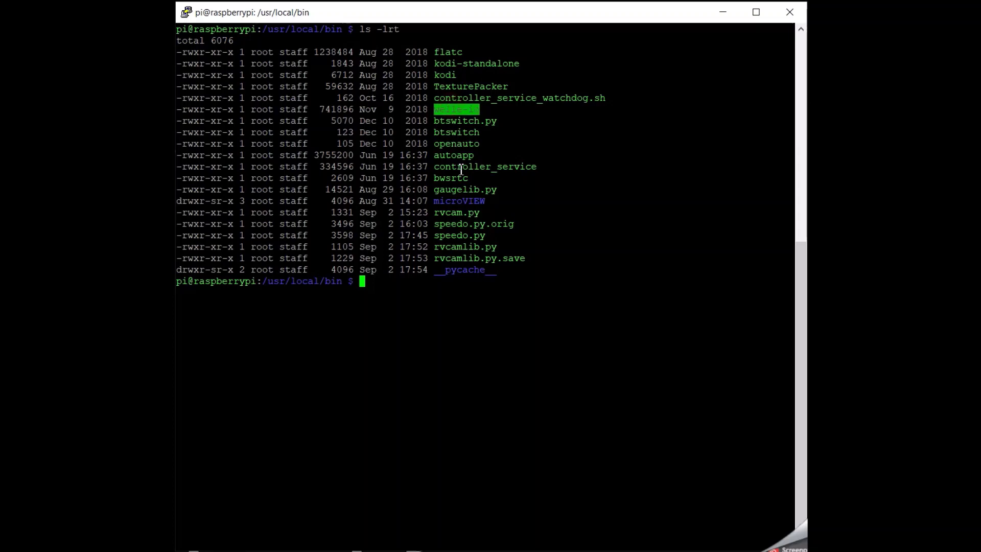
pyautogui.doubleClick(453, 64)
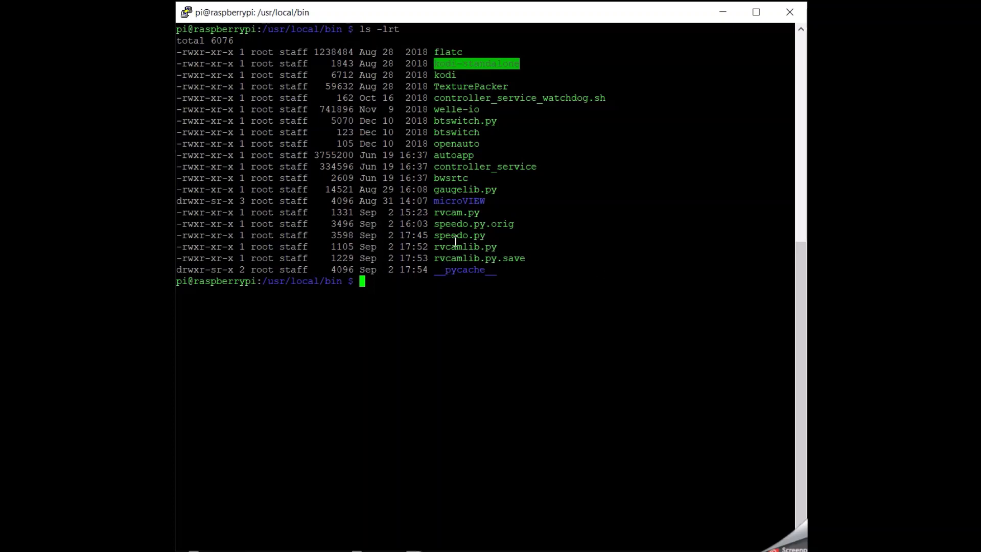
pyautogui.doubleClick(457, 212)
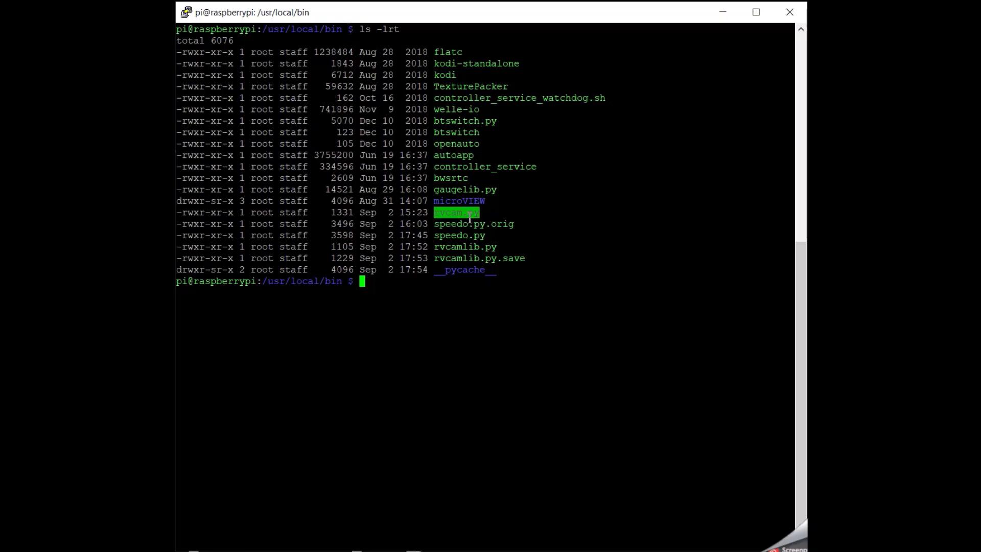
pyautogui.doubleClick(481, 247)
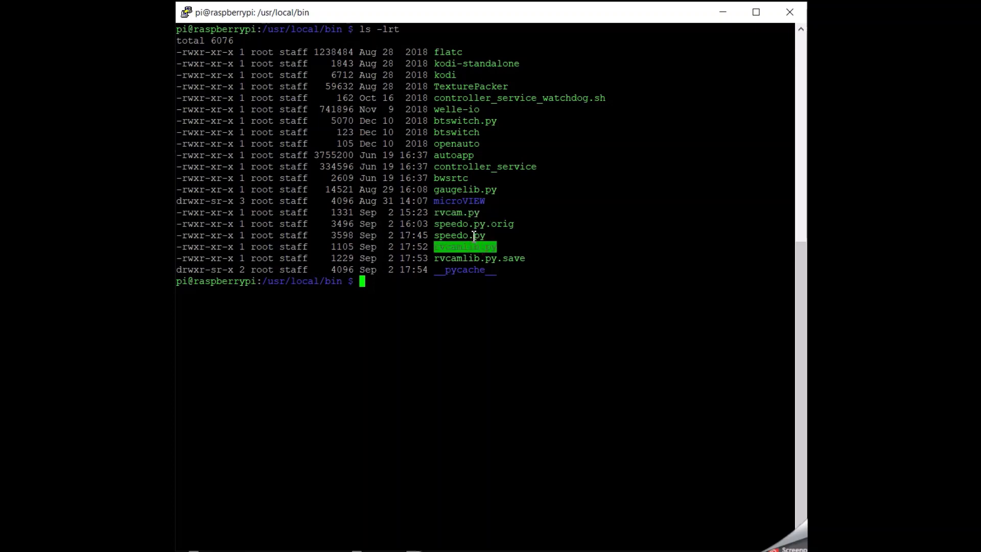
pyautogui.doubleClick(474, 236)
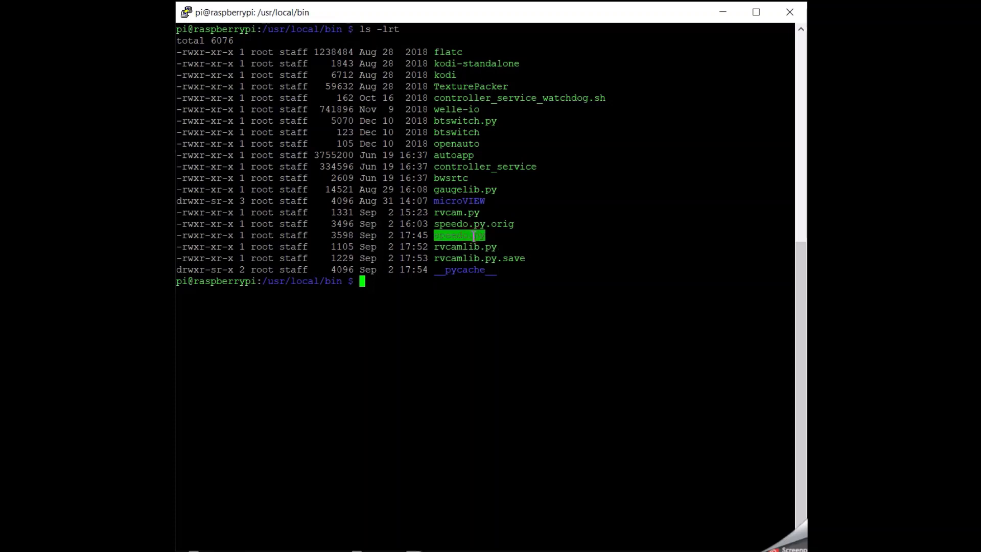